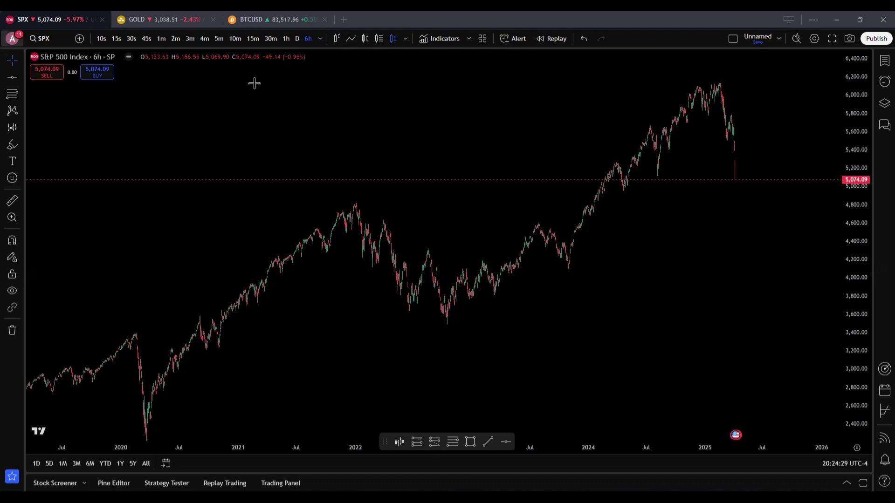
Step: Pan up into empty space above the S&P 500, sketch two red arrows and a circle, then clear them
drag(442, 85, 446, 379)
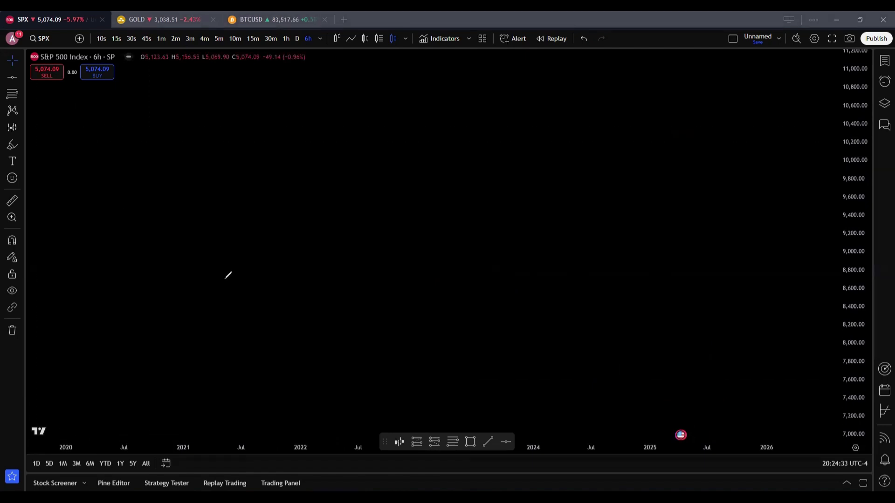
drag(200, 289, 266, 208)
mouse_move(260, 196)
mouse_down()
mouse_move(268, 228)
mouse_move(331, 172)
mouse_up()
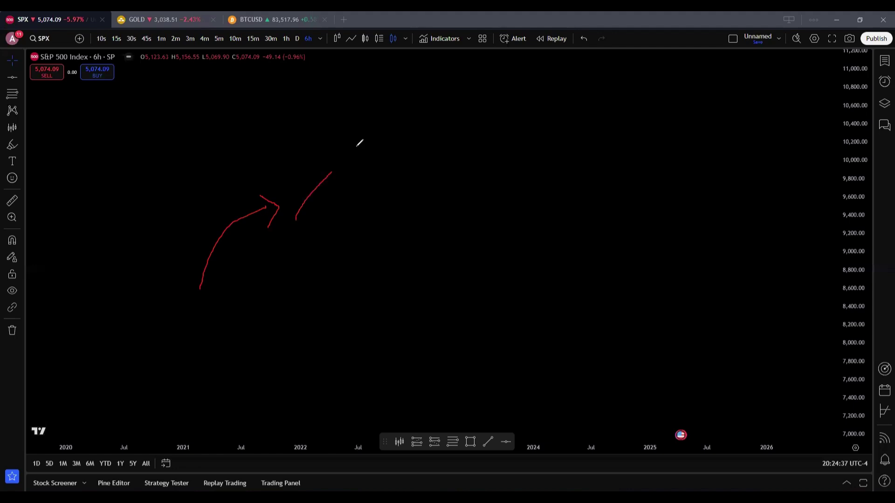
mouse_move(357, 145)
mouse_down()
mouse_move(421, 123)
mouse_move(417, 151)
mouse_up()
mouse_move(236, 209)
mouse_down()
mouse_move(309, 112)
mouse_move(313, 123)
mouse_up()
mouse_move(315, 107)
mouse_down()
mouse_move(334, 132)
mouse_move(317, 139)
mouse_up()
drag(474, 113, 472, 120)
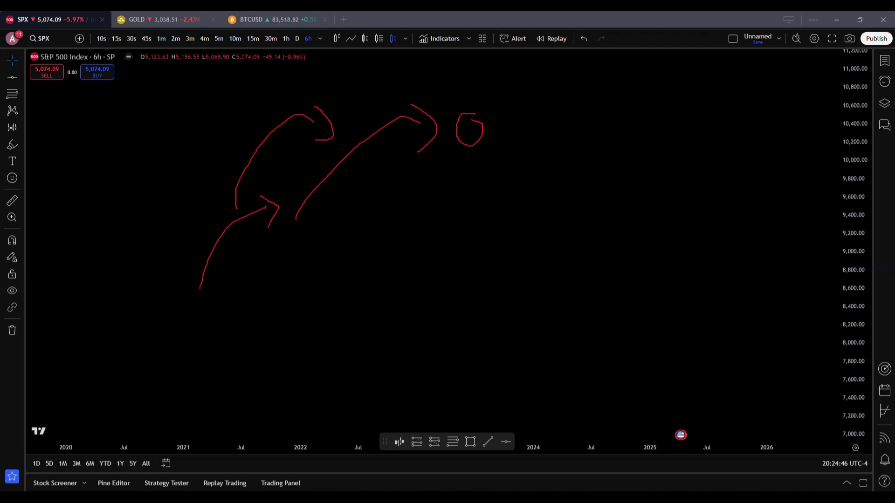
key(Escape)
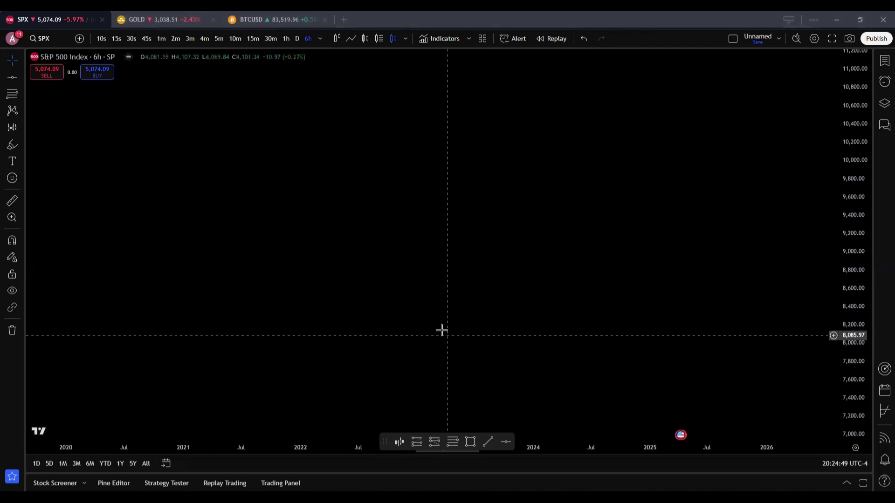
Step: Zoom and stretch the chart to centre the 2024–2025 rally with enlarged candles
drag(517, 154, 565, 110)
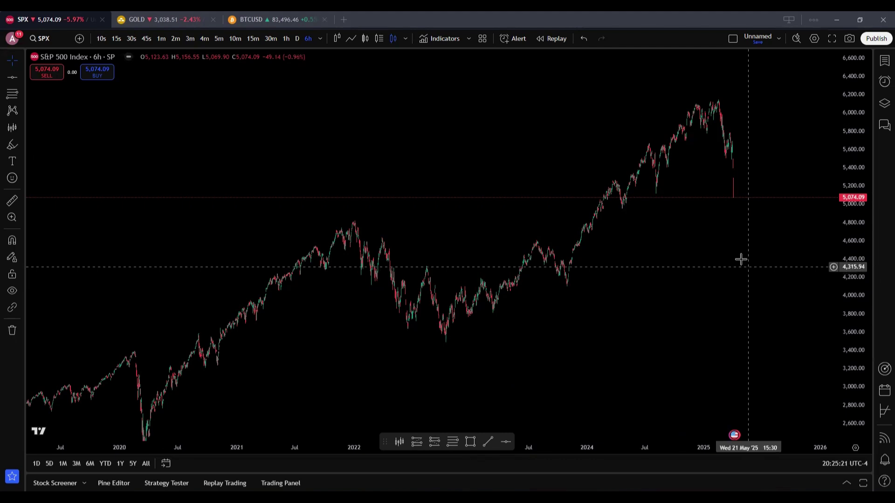
scroll(739, 260, up, 2)
scroll(560, 247, up, 4)
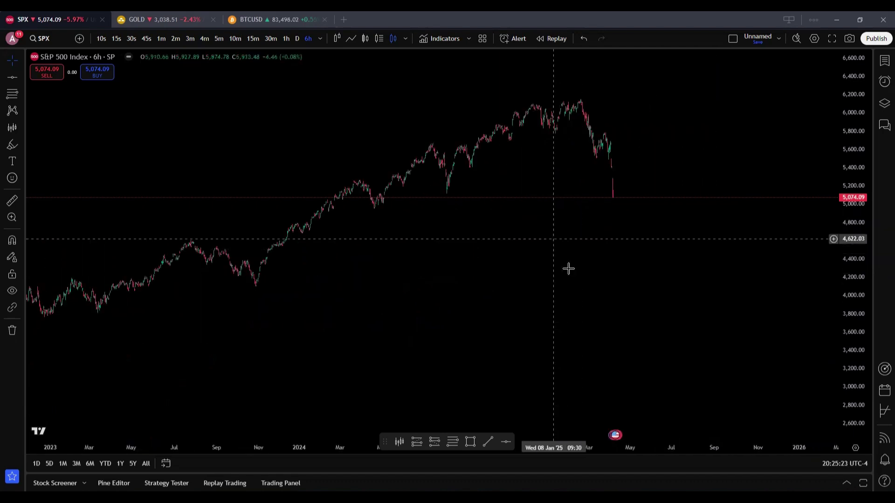
drag(567, 268, 602, 339)
drag(857, 344, 697, 260)
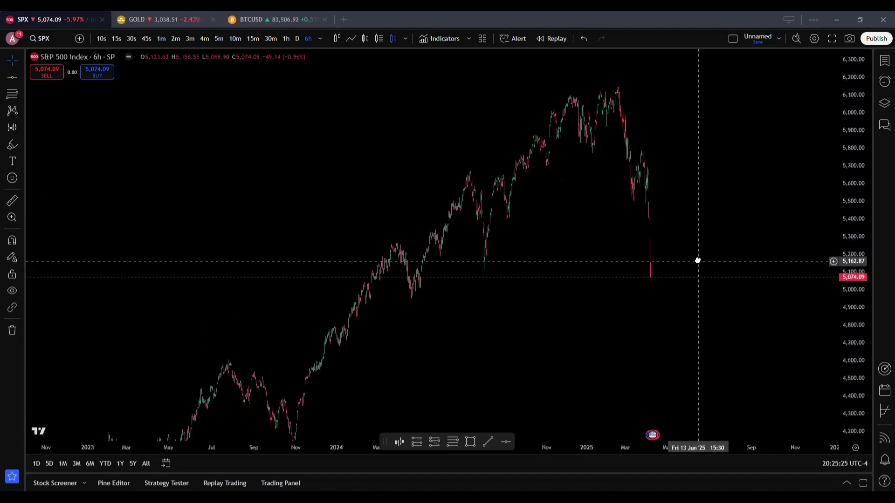
scroll(578, 296, up, 3)
drag(578, 296, 643, 289)
scroll(618, 292, up, 2)
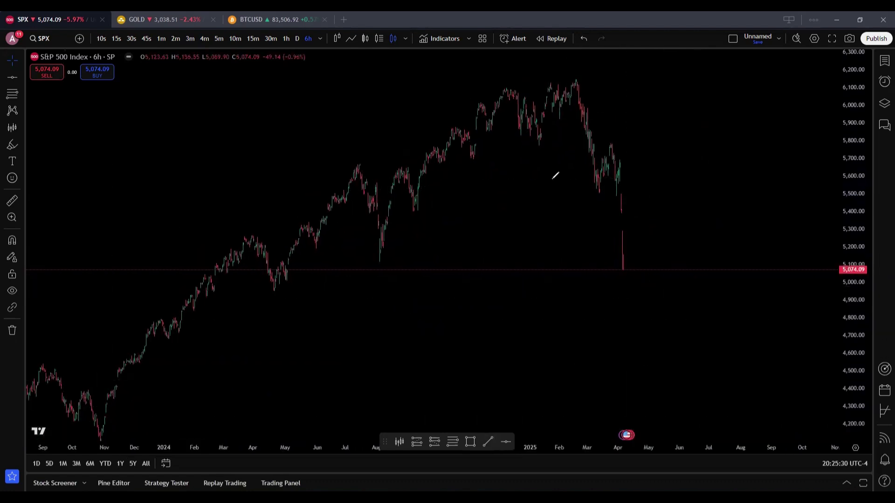
Step: Sketch a red arc from the March peak down to 5,000, then undo it
mouse_move(605, 146)
mouse_down()
mouse_move(639, 149)
mouse_move(649, 279)
mouse_up()
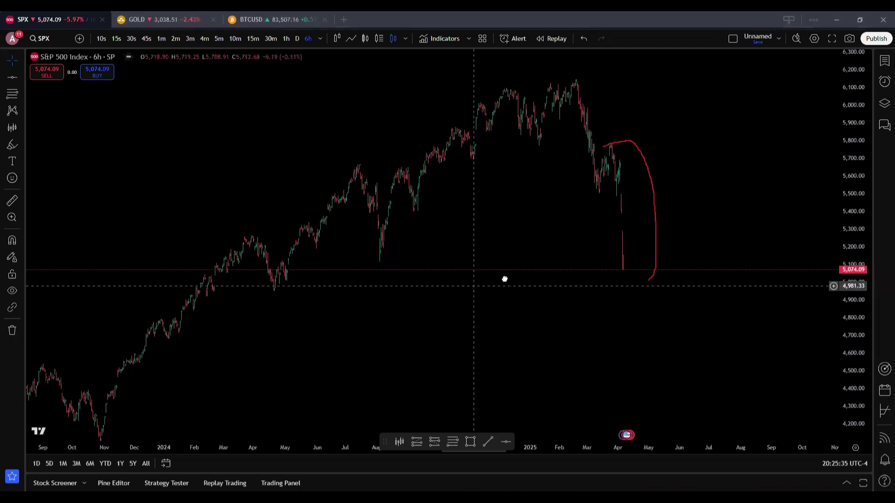
scroll(502, 228, left, 3)
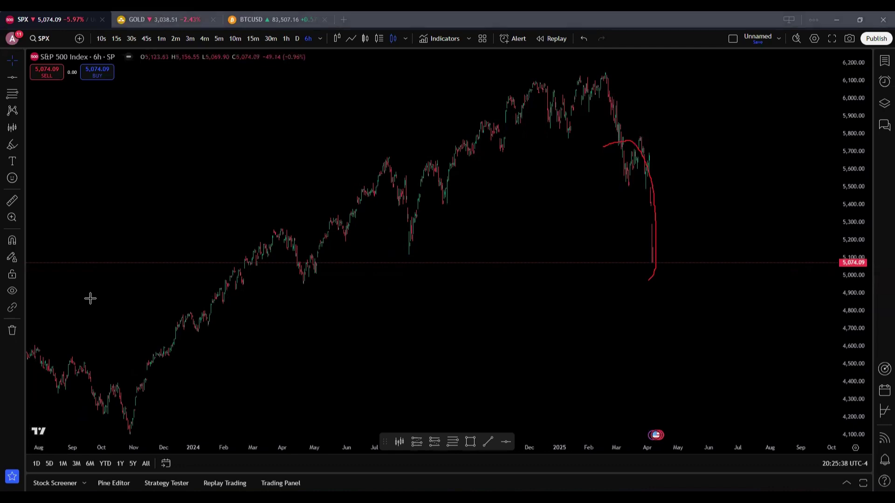
key(ctrl+z)
scroll(861, 226, down, 2)
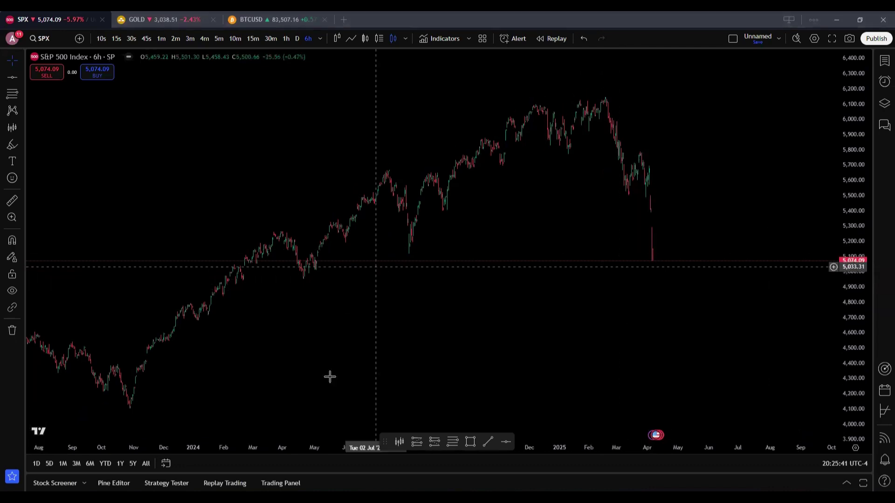
Step: Place Fibonacci levels from 4,959.94 to 4,455.58, then draw and delete a red loop around the rally
click(452, 442)
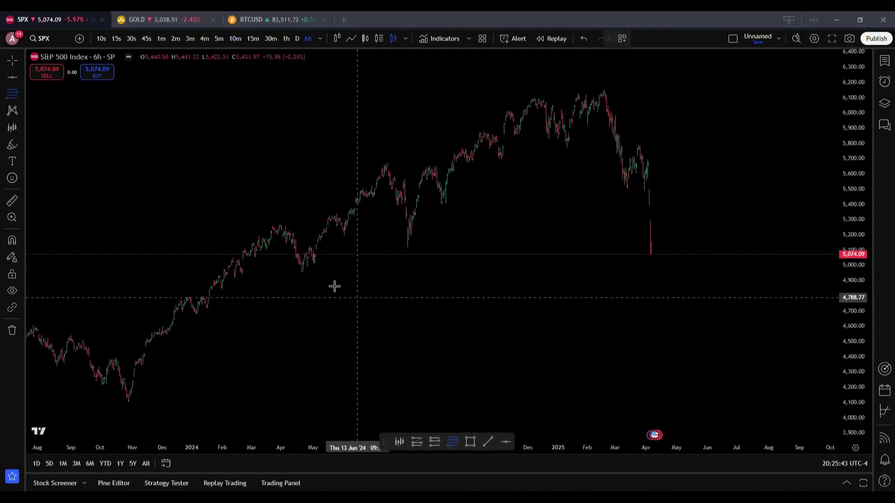
click(300, 271)
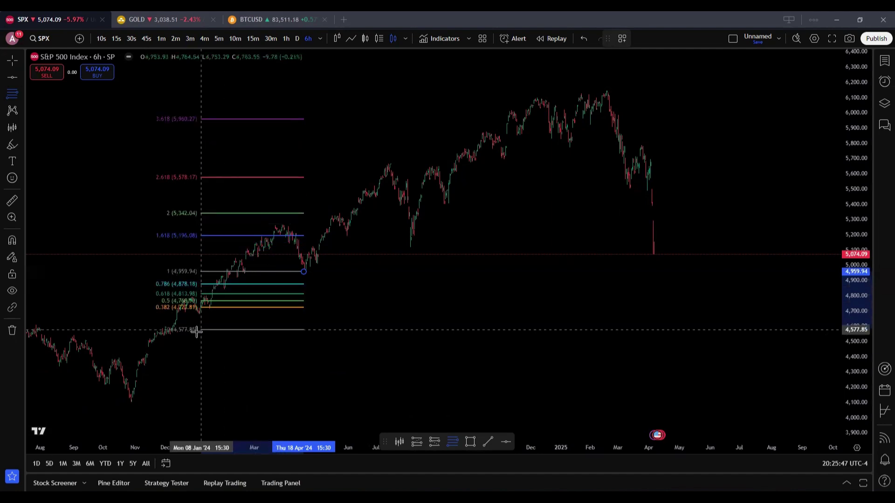
click(163, 348)
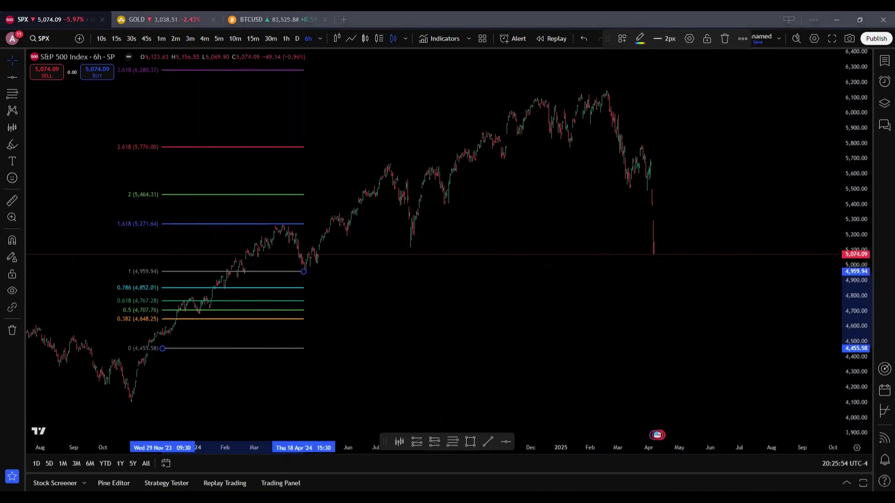
mouse_move(160, 333)
mouse_down()
mouse_move(265, 248)
mouse_move(299, 258)
mouse_move(224, 304)
mouse_move(138, 338)
mouse_up()
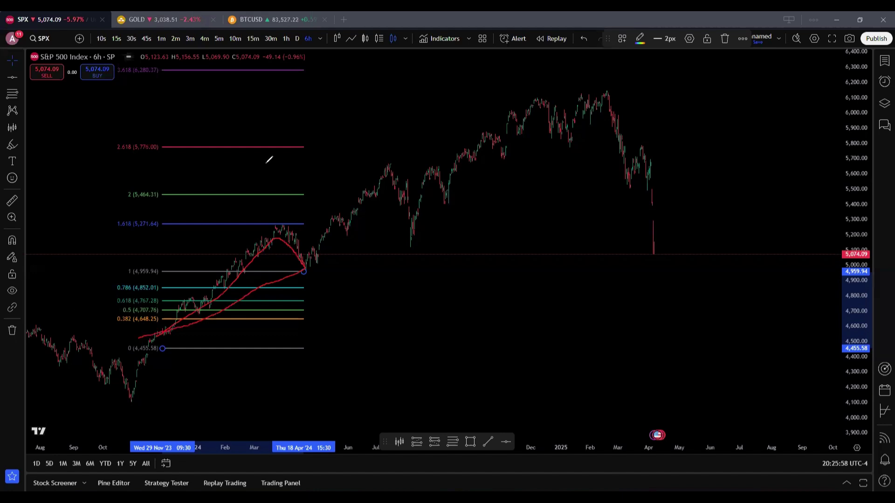
key(Delete)
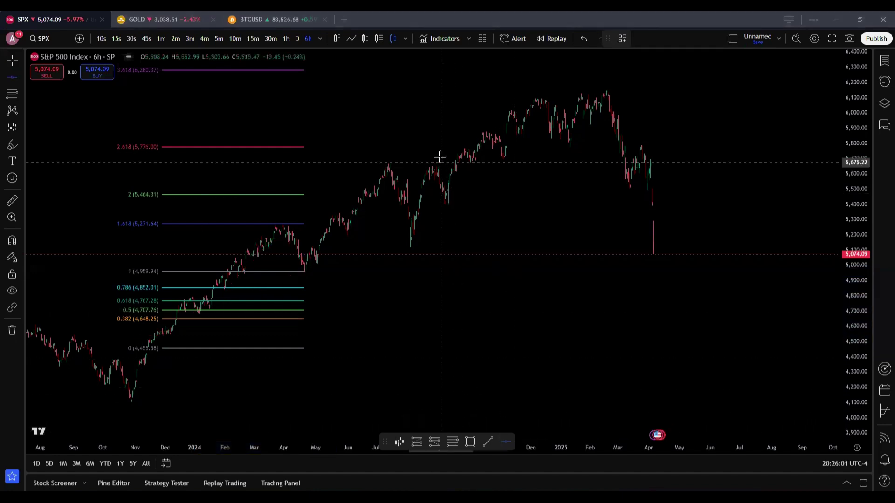
Step: Add a horizontal line at 5,779.15 and trace the 2025 drop with a red arrow pointing at it
click(439, 147)
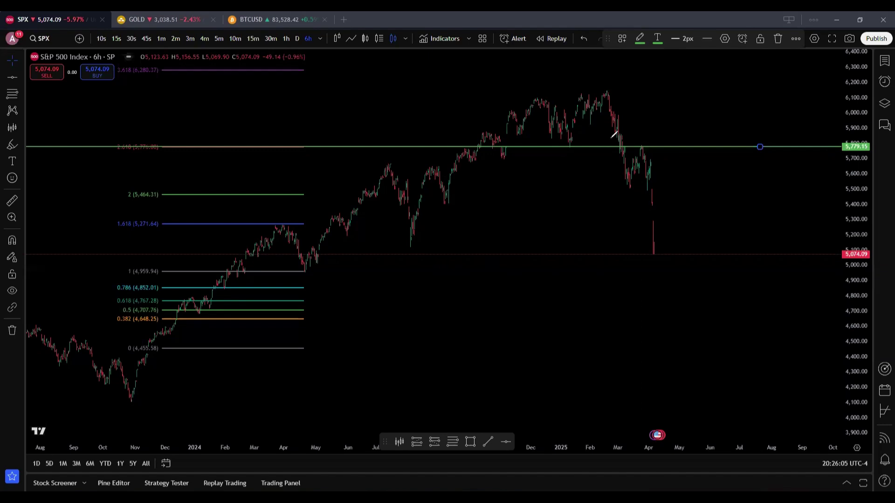
mouse_move(604, 93)
mouse_down()
mouse_move(644, 146)
mouse_move(657, 245)
mouse_up()
drag(644, 109, 644, 136)
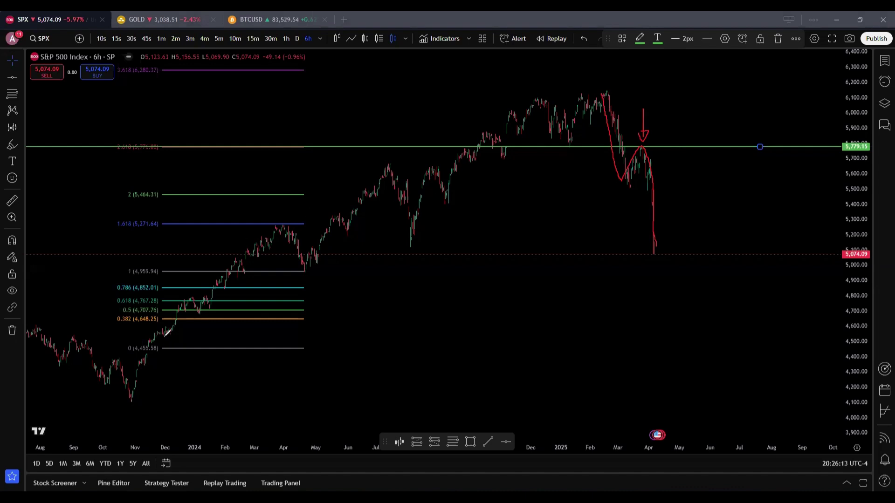
Step: Mark the December 2023 low and April 2024 top and low in red, trace the rally, then clear the notes
drag(163, 335, 180, 335)
drag(250, 233, 280, 229)
drag(288, 270, 386, 258)
mouse_move(655, 136)
mouse_down()
mouse_move(631, 140)
mouse_move(648, 132)
mouse_move(640, 151)
mouse_up()
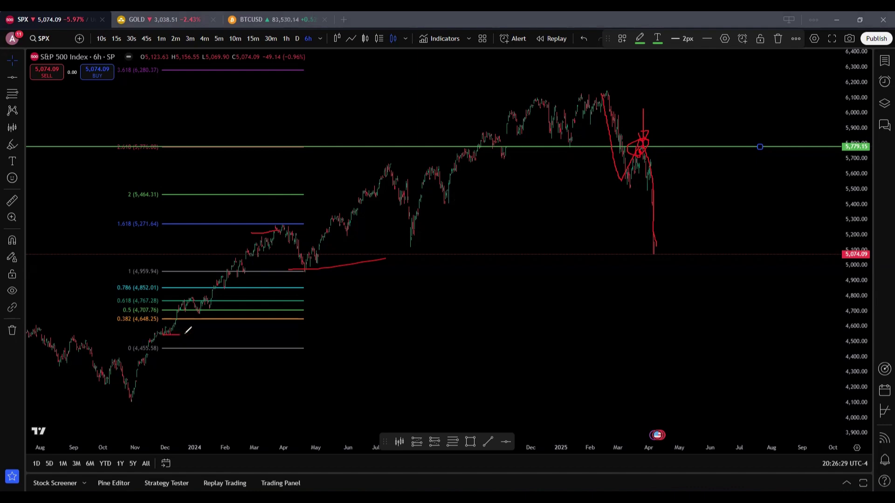
mouse_move(169, 334)
mouse_down()
mouse_move(226, 271)
mouse_move(297, 235)
mouse_move(308, 267)
mouse_up()
mouse_move(697, 91)
mouse_down()
mouse_move(638, 125)
mouse_move(642, 134)
mouse_move(652, 119)
mouse_up()
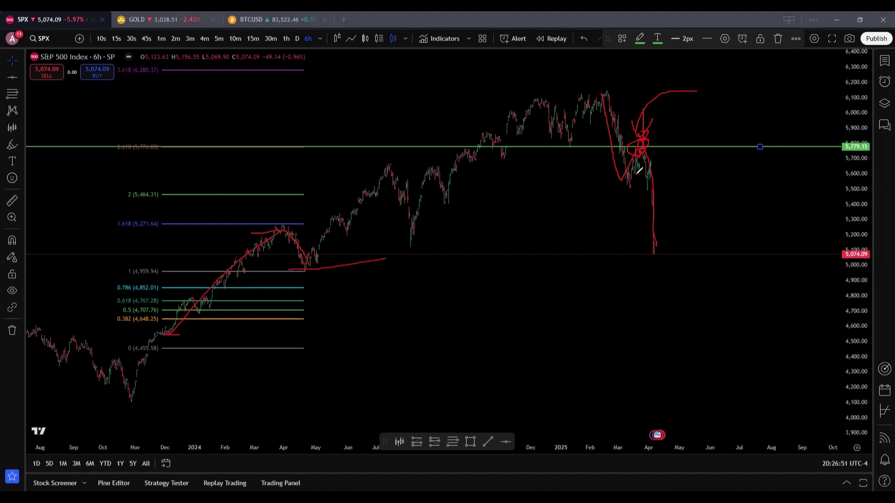
mouse_move(757, 100)
mouse_down()
mouse_move(720, 101)
mouse_move(658, 137)
mouse_move(669, 150)
mouse_up()
key(Escape)
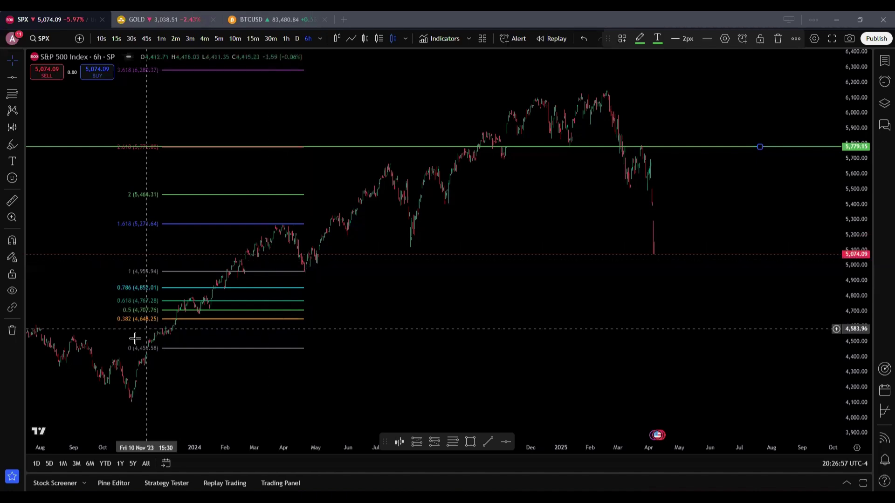
Step: Move the Fibonacci 0 anchor to the October 2023 low and circle the 2 (5,818.89) level in red
mouse_move(161, 347)
mouse_down()
mouse_move(157, 357)
mouse_move(164, 341)
mouse_move(152, 384)
mouse_move(131, 402)
mouse_up()
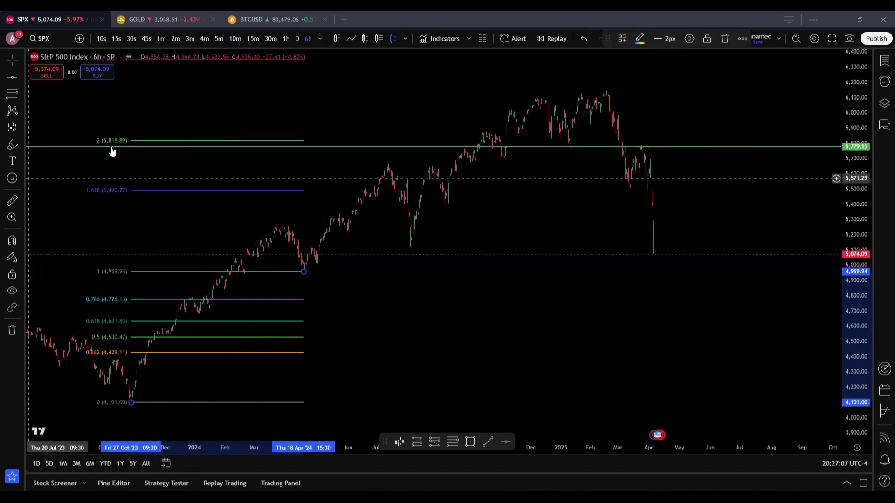
mouse_move(146, 134)
mouse_down()
mouse_move(93, 139)
mouse_move(258, 155)
mouse_move(666, 141)
mouse_move(300, 124)
mouse_move(139, 134)
mouse_up()
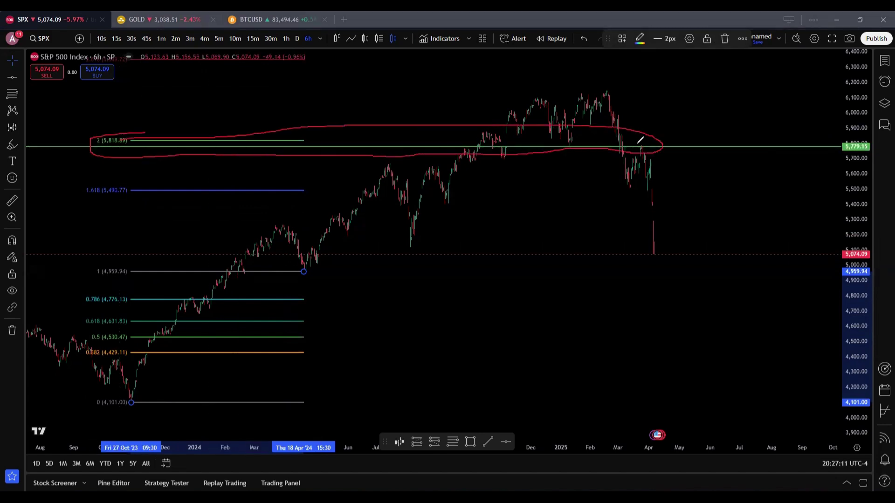
mouse_move(640, 143)
mouse_down()
mouse_move(666, 216)
mouse_move(663, 255)
mouse_up()
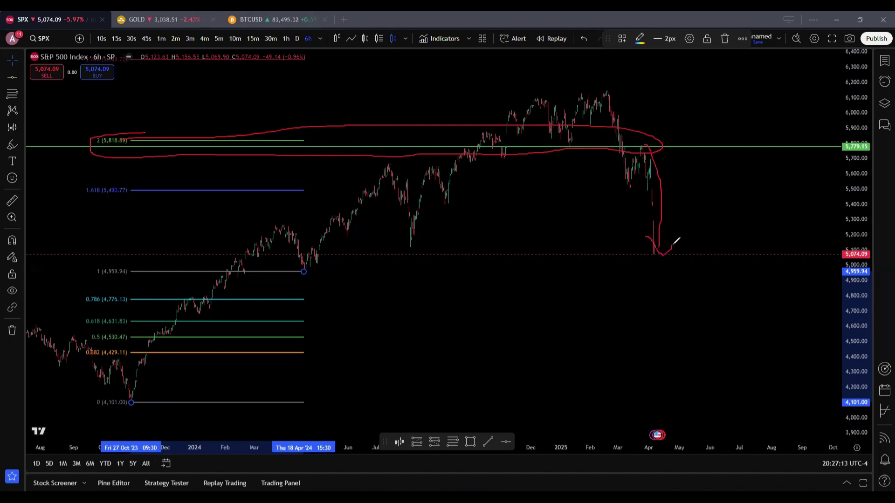
mouse_move(166, 334)
mouse_down()
mouse_move(207, 331)
mouse_move(189, 331)
mouse_move(137, 410)
mouse_move(171, 427)
mouse_up()
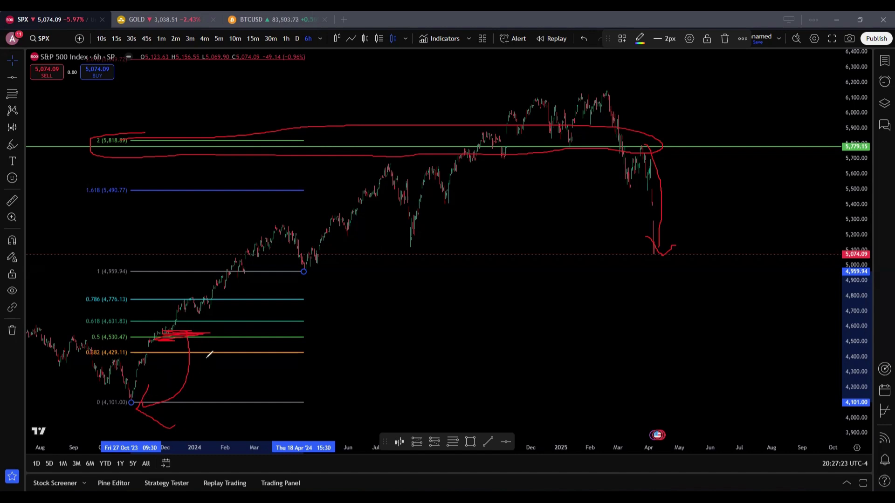
Step: Draw red arcs, curves and a top line over the rally and circled 5,779–5,818 zone
mouse_move(312, 184)
mouse_down()
mouse_move(452, 74)
mouse_move(635, 123)
mouse_move(623, 142)
mouse_move(639, 148)
mouse_move(657, 233)
mouse_up()
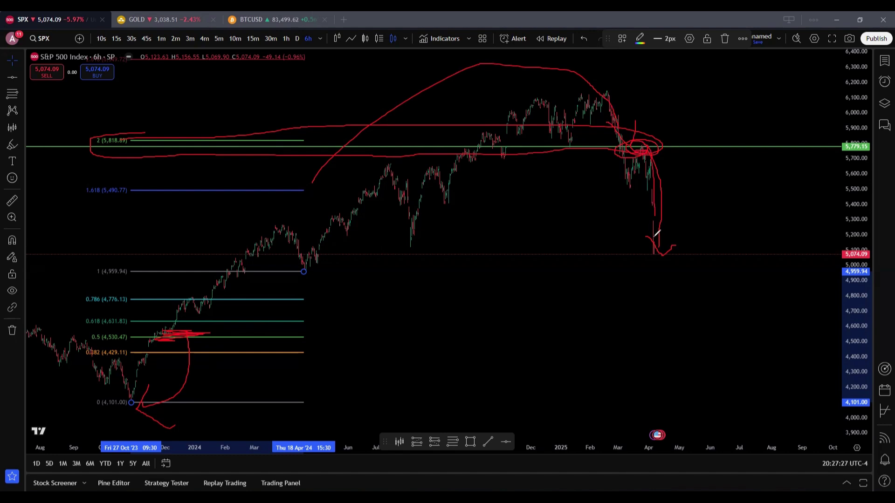
drag(638, 124, 715, 77)
mouse_move(629, 99)
mouse_down()
mouse_move(635, 135)
mouse_move(679, 204)
mouse_up()
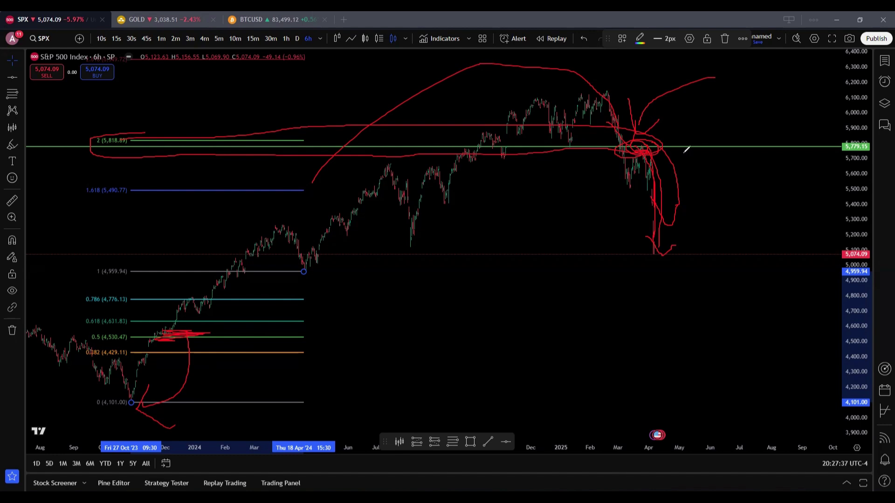
drag(500, 93, 757, 77)
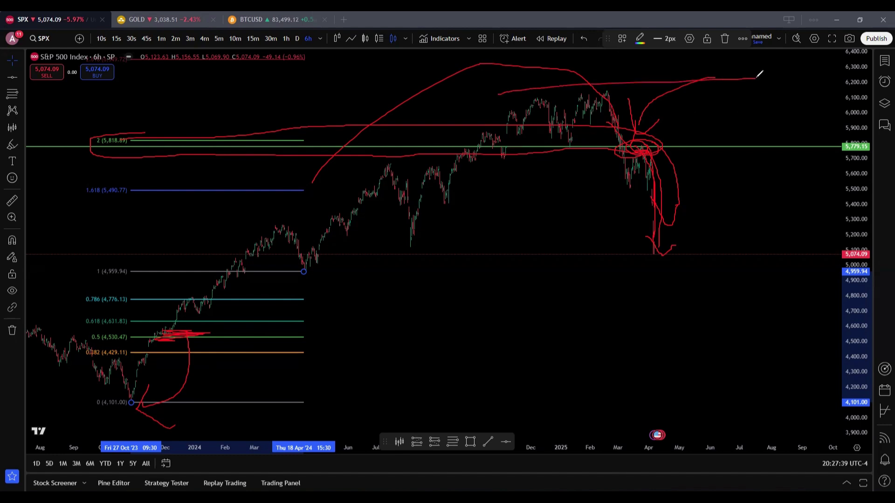
drag(671, 135, 742, 110)
drag(675, 116, 704, 136)
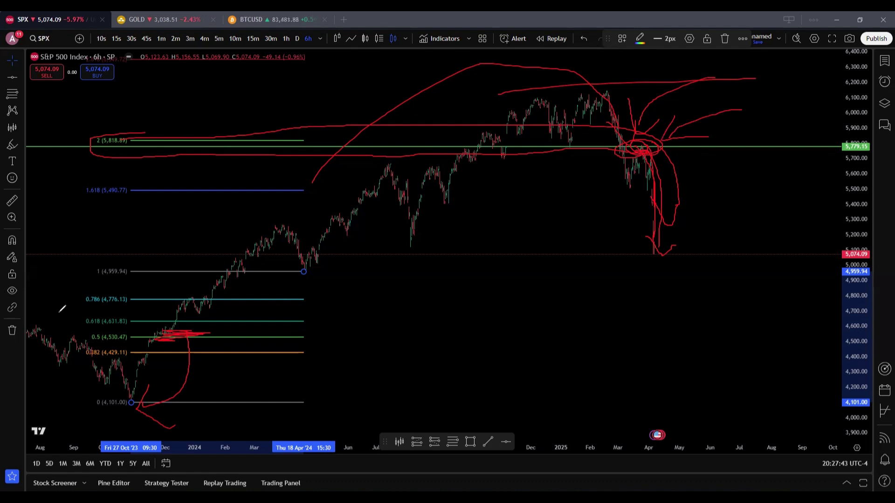
Step: Remove all drawings: red notes, Fibonacci levels and the 5,779.15 line
key(e)
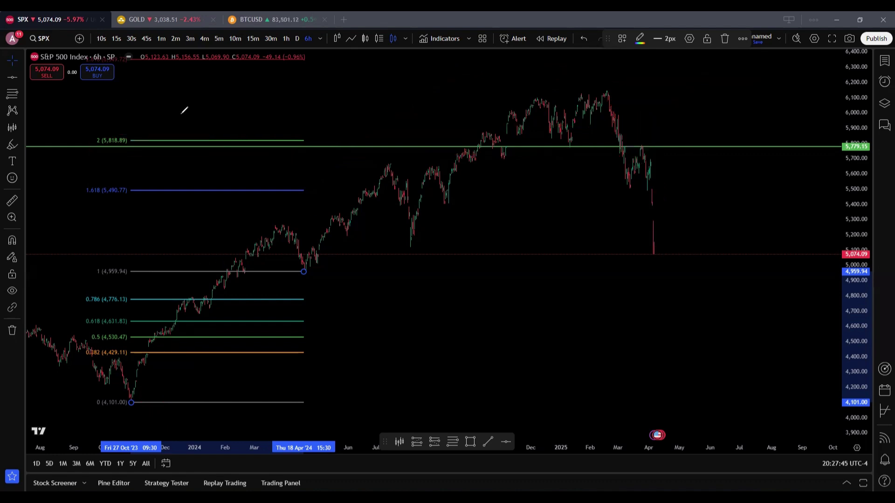
right_click(329, 112)
click(408, 312)
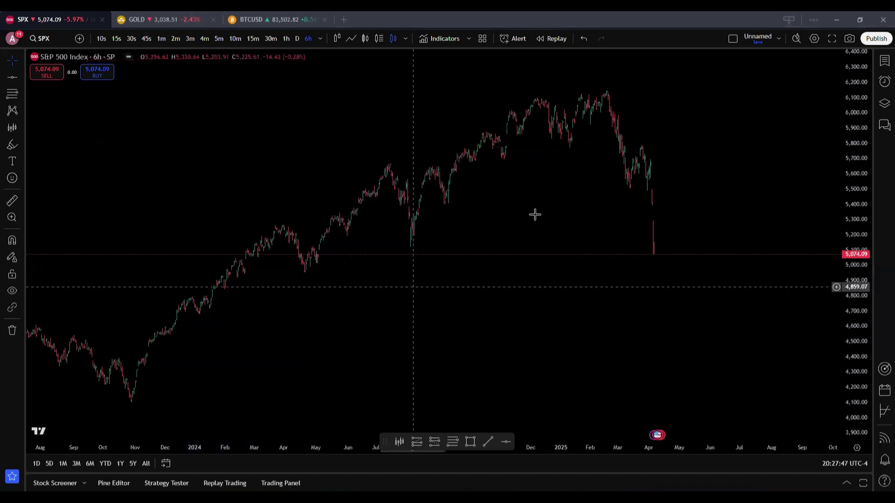
Step: Zoom out to show price history from 2020 onward and stretch the price scale to fit
scroll(705, 235, down, 4)
scroll(706, 235, down, 2)
scroll(821, 300, down, 3)
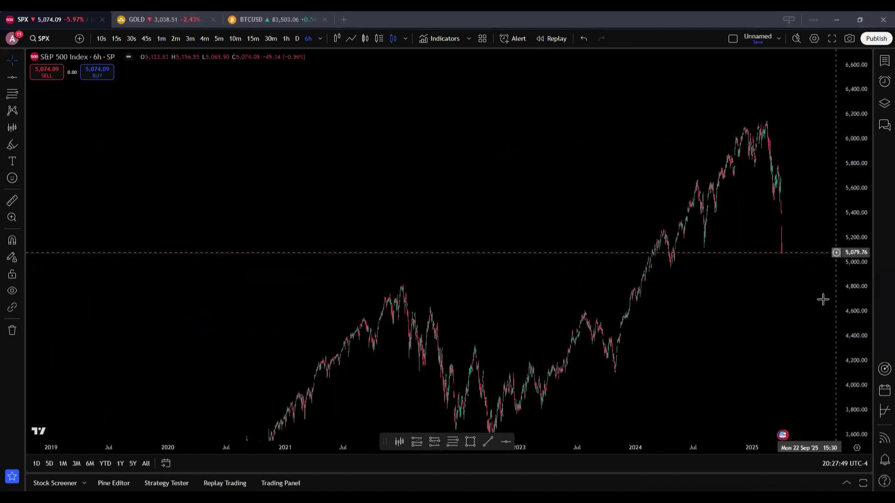
scroll(486, 234, up, 3)
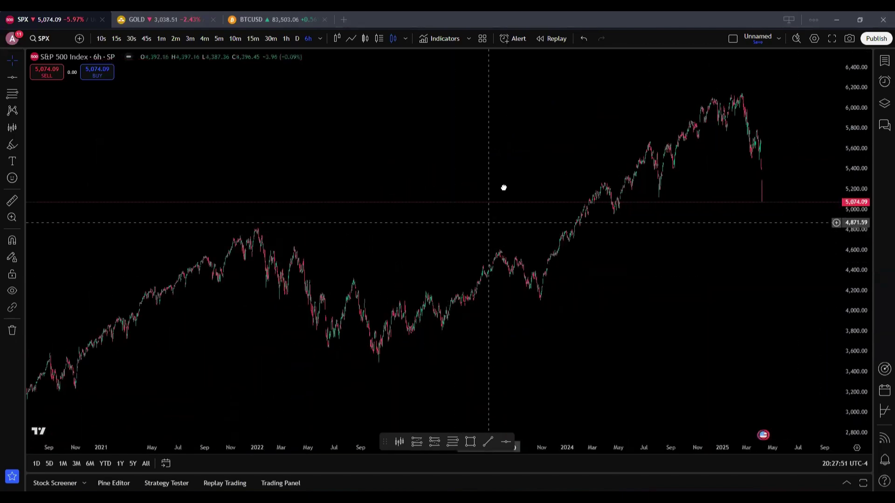
scroll(654, 314, up, 3)
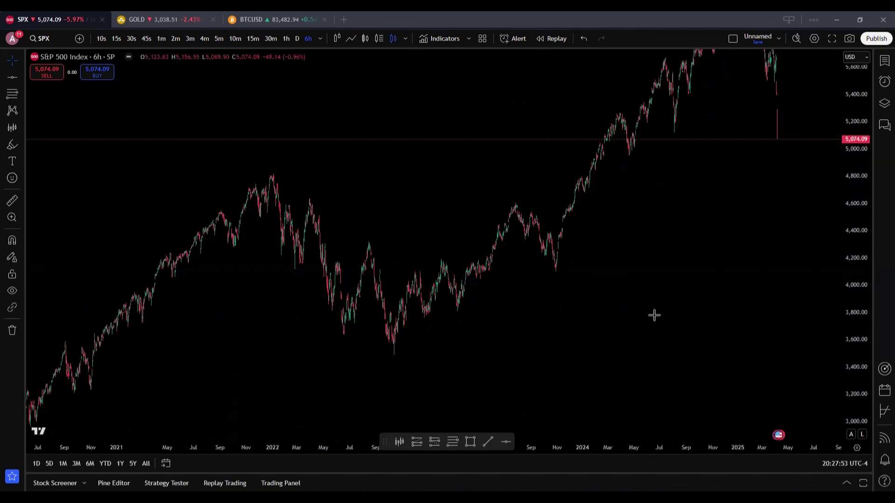
scroll(417, 264, down, 3)
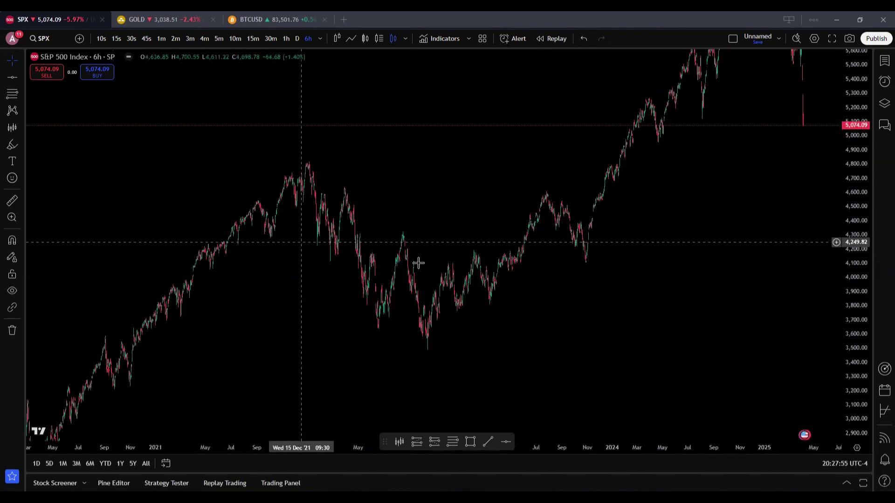
scroll(617, 298, right, 1)
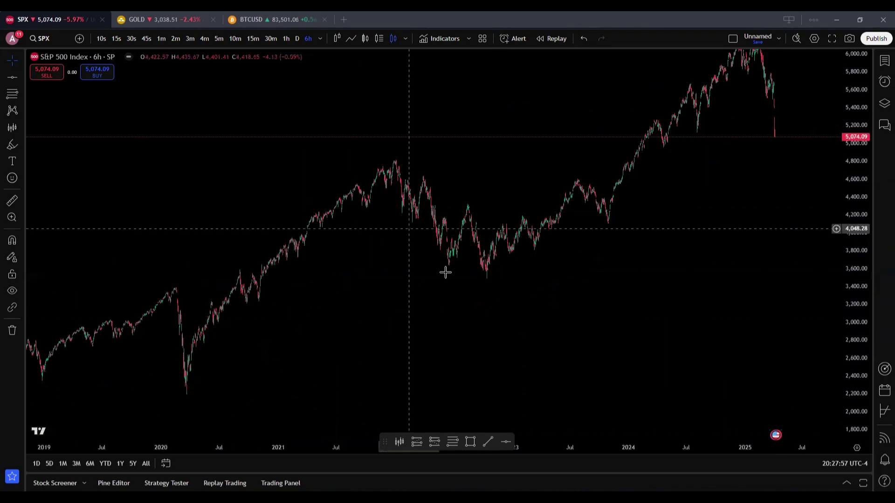
scroll(384, 231, up, 3)
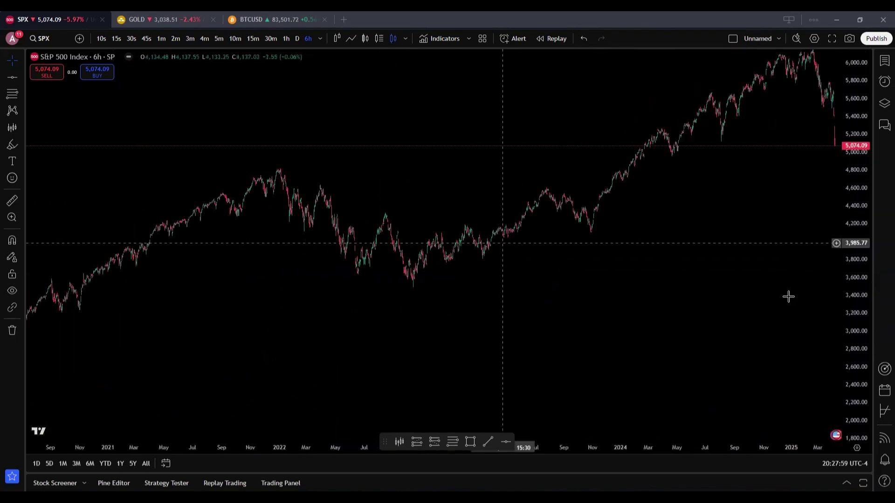
drag(851, 373, 533, 176)
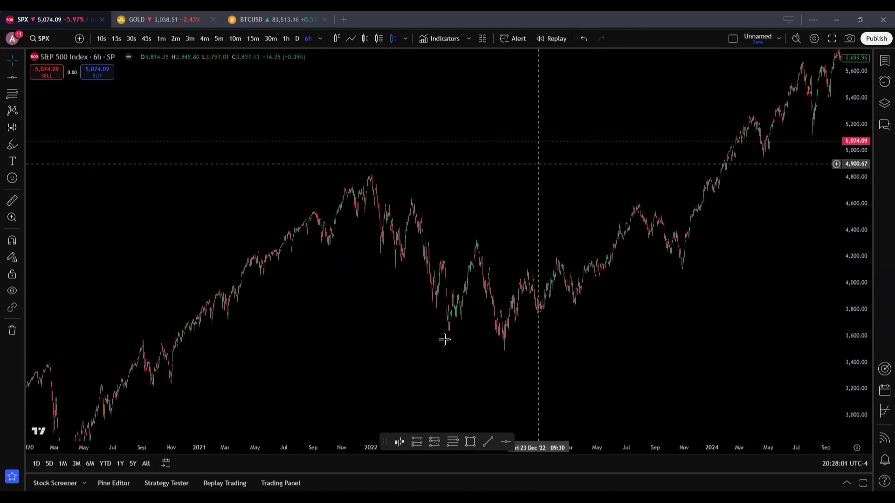
click(454, 442)
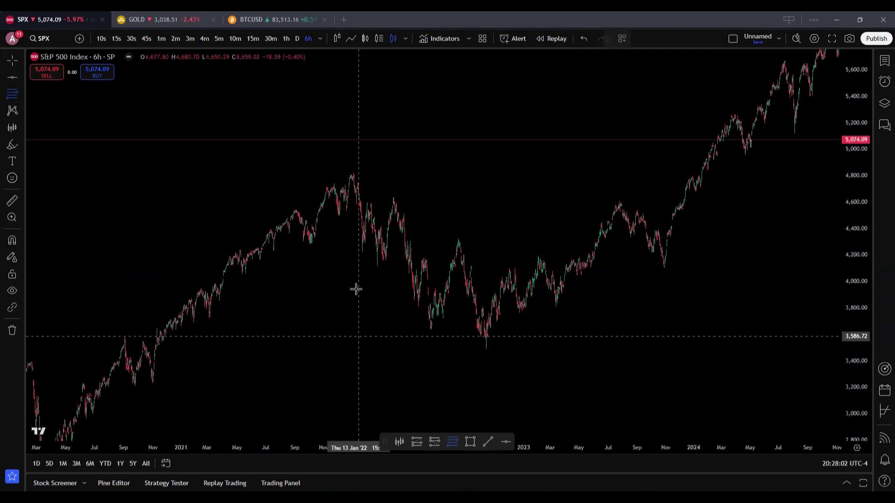
Step: Draw a Fibonacci retracement from 4,125.68 to 4,809.08 and loop red notes around its 1.618 level
click(386, 265)
click(345, 175)
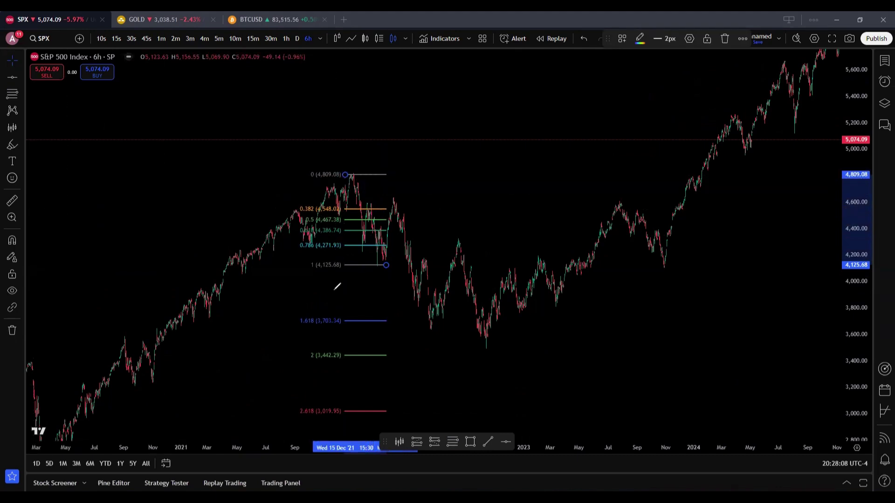
drag(380, 320, 457, 324)
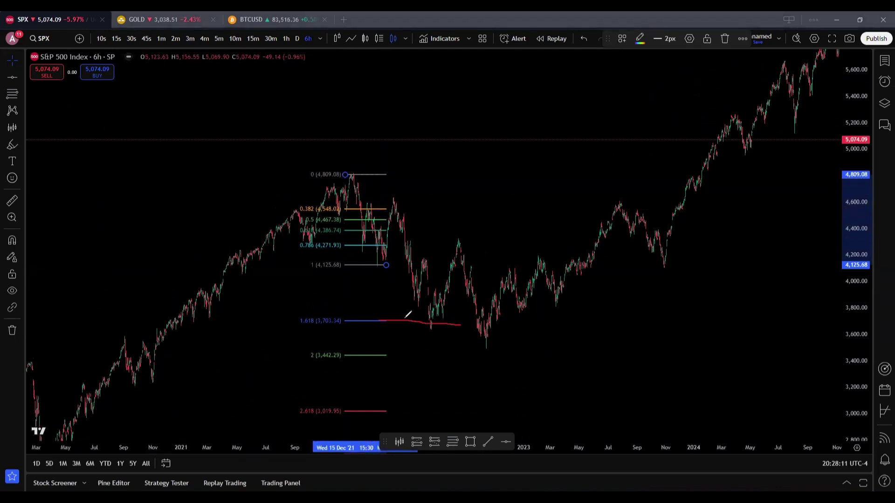
mouse_move(309, 301)
mouse_down()
mouse_move(390, 324)
mouse_move(330, 301)
mouse_move(422, 322)
mouse_move(457, 296)
mouse_up()
drag(474, 254, 471, 249)
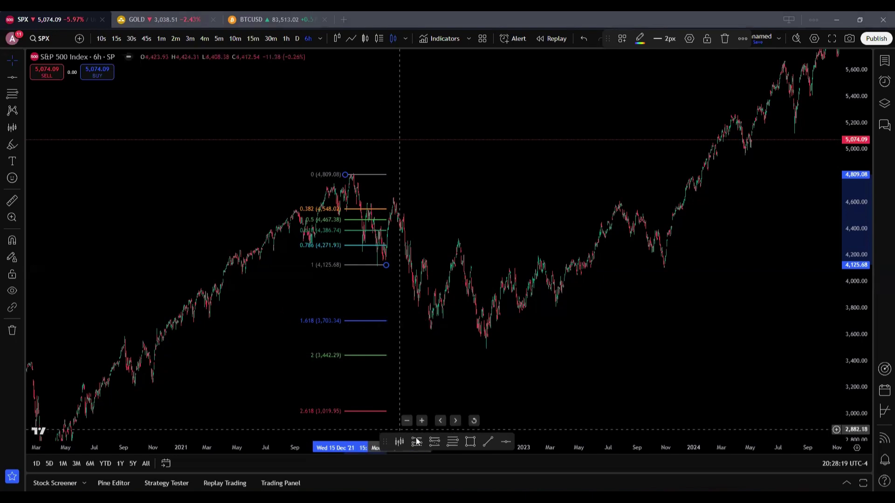
Step: Clear the red notes and draw a second retracement from 4,347.61 to 4,597.72
click(452, 442)
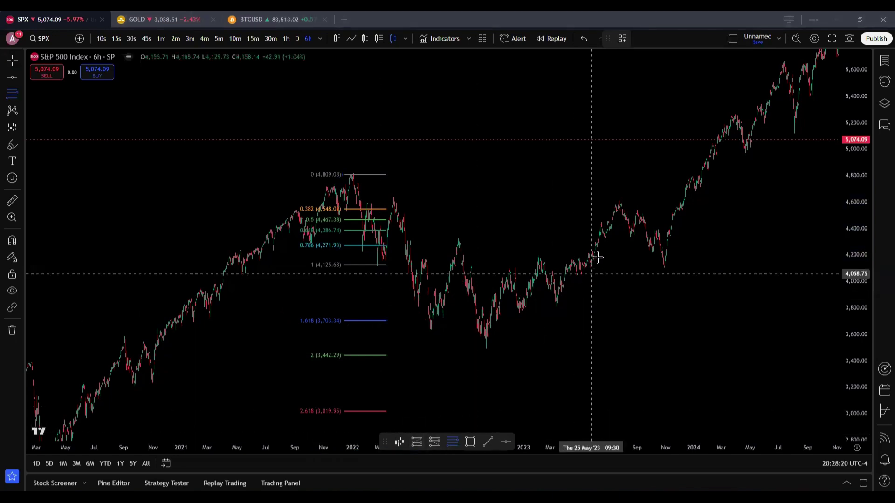
click(633, 236)
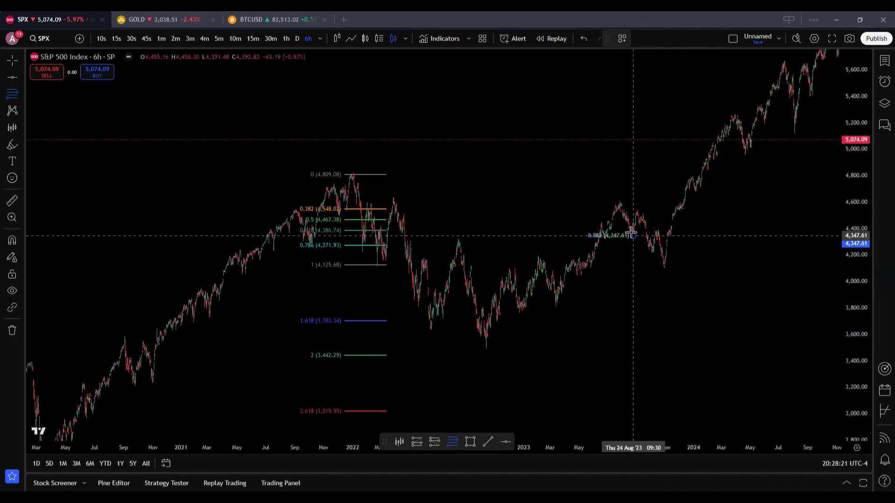
click(616, 203)
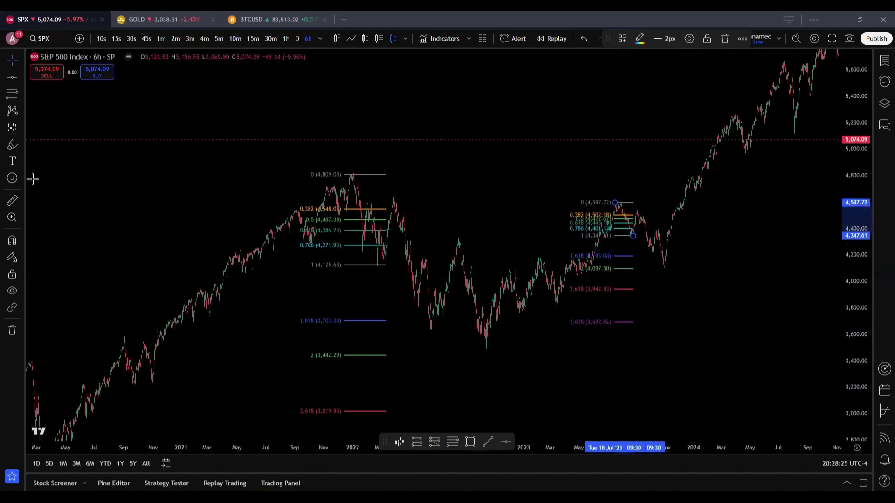
Step: Sketch red zig-zags and arcs under both retracements, circle the right zone, and add horizontal red lines
mouse_move(619, 199)
mouse_down()
mouse_move(649, 252)
mouse_move(657, 232)
mouse_up()
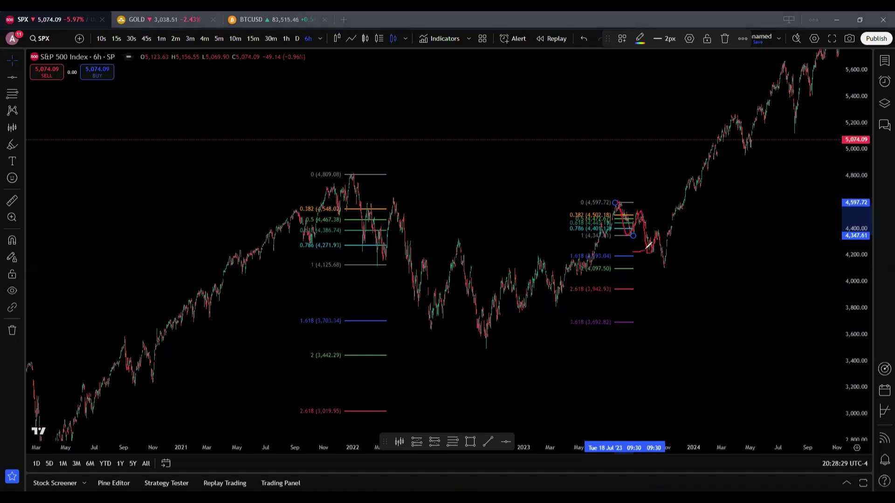
mouse_move(353, 177)
mouse_down()
mouse_move(394, 269)
mouse_move(427, 287)
mouse_move(465, 235)
mouse_up()
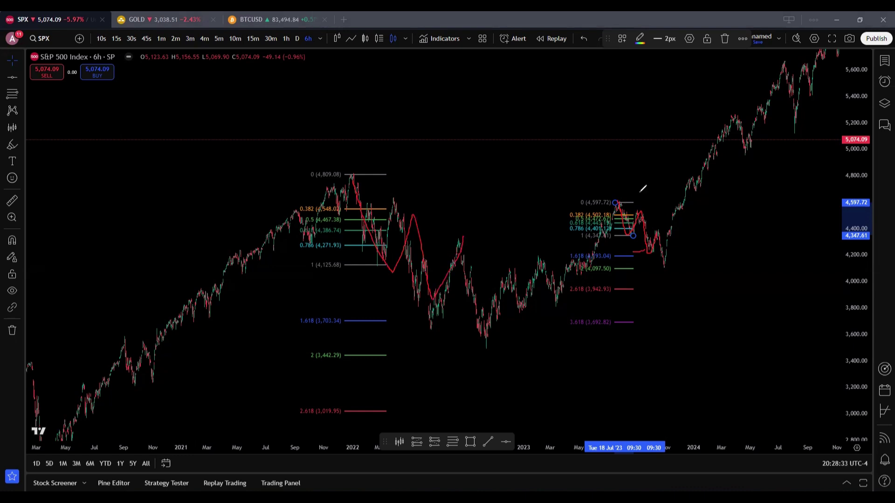
mouse_move(640, 192)
mouse_down()
mouse_move(441, 155)
mouse_move(411, 176)
mouse_move(433, 204)
mouse_up()
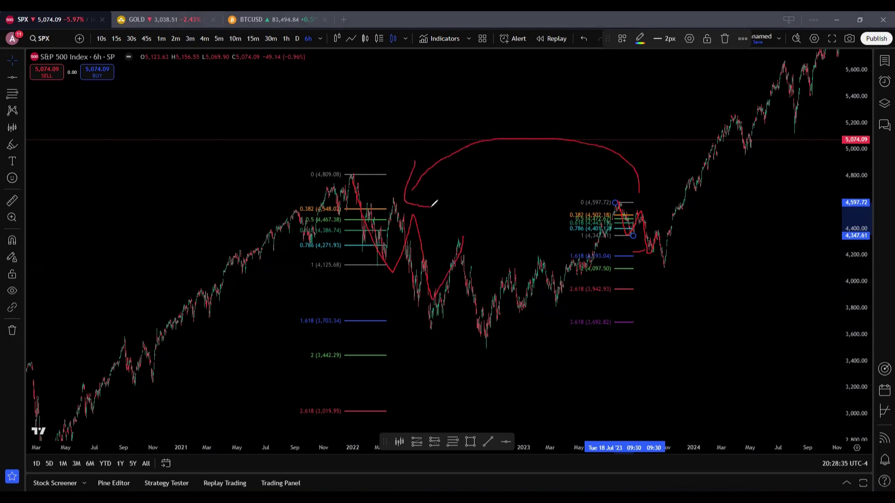
mouse_move(661, 211)
mouse_down()
mouse_move(634, 192)
mouse_move(636, 242)
mouse_move(672, 210)
mouse_move(653, 208)
mouse_up()
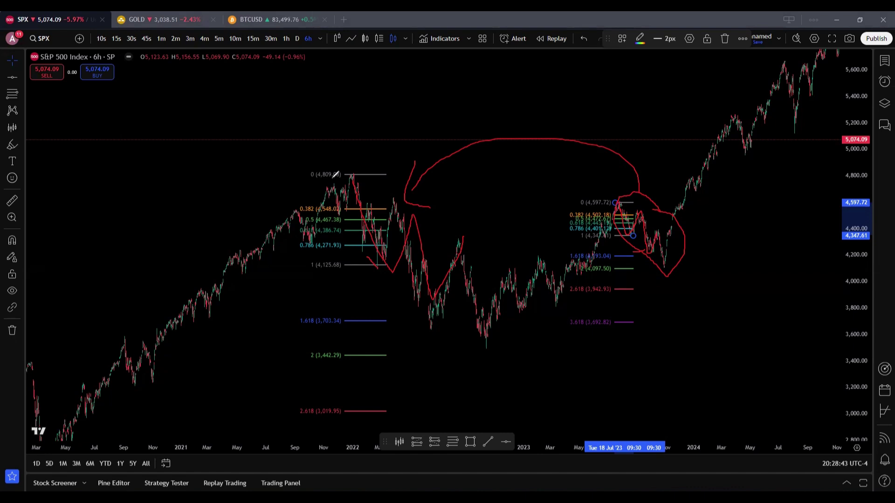
drag(353, 166, 375, 182)
drag(662, 230, 645, 232)
drag(376, 260, 560, 257)
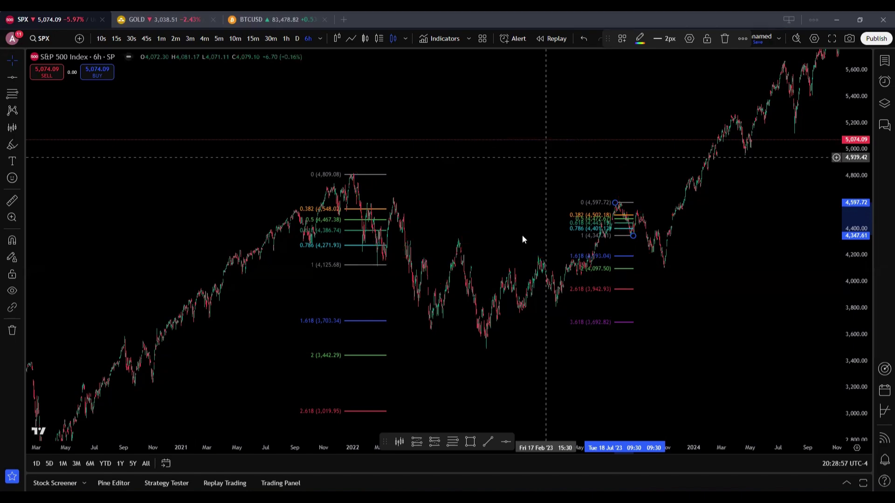
Step: Remove both retracements and red notes, then zoom out to show 2019 through 2025
right_click(547, 238)
click(608, 350)
scroll(662, 286, down, 2)
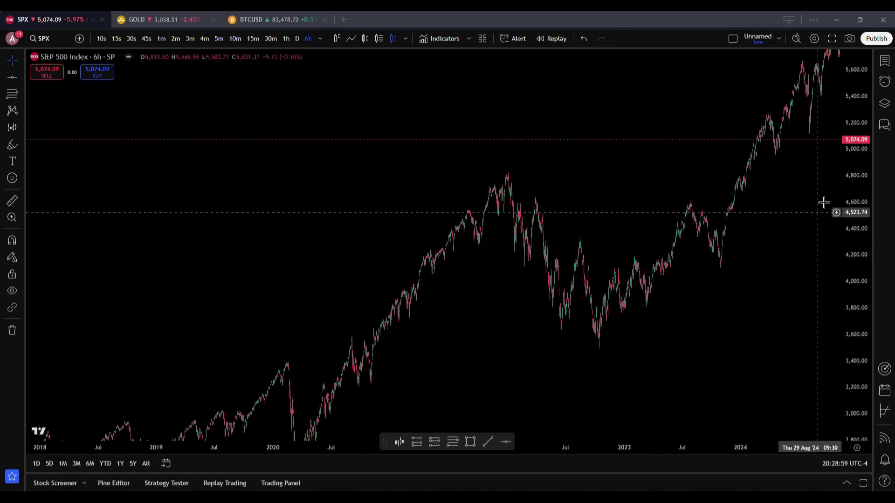
scroll(830, 279, down, 2)
drag(717, 335, 602, 308)
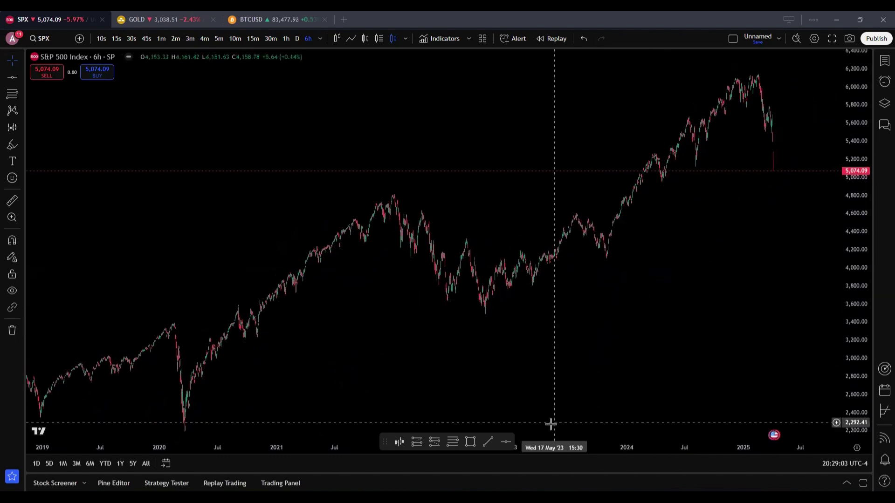
click(452, 442)
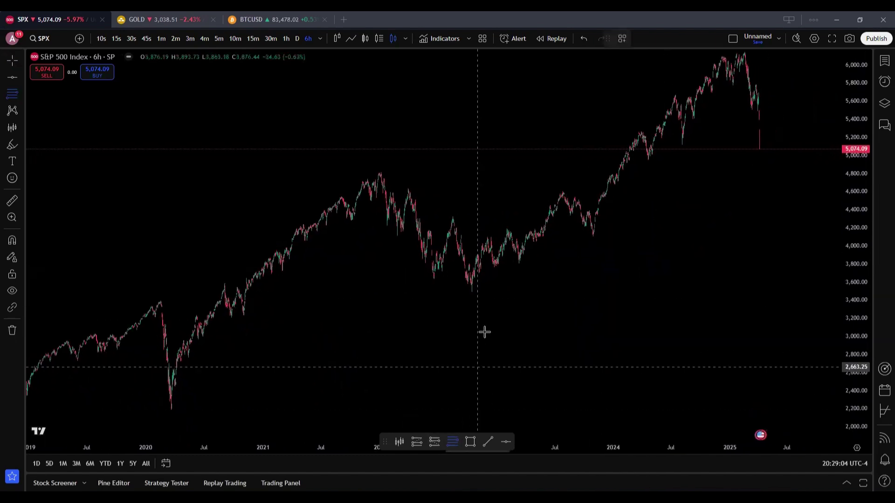
Step: Draw a Fibonacci retracement from the 2022 low down to the 2020 low at 2,730.21
click(472, 285)
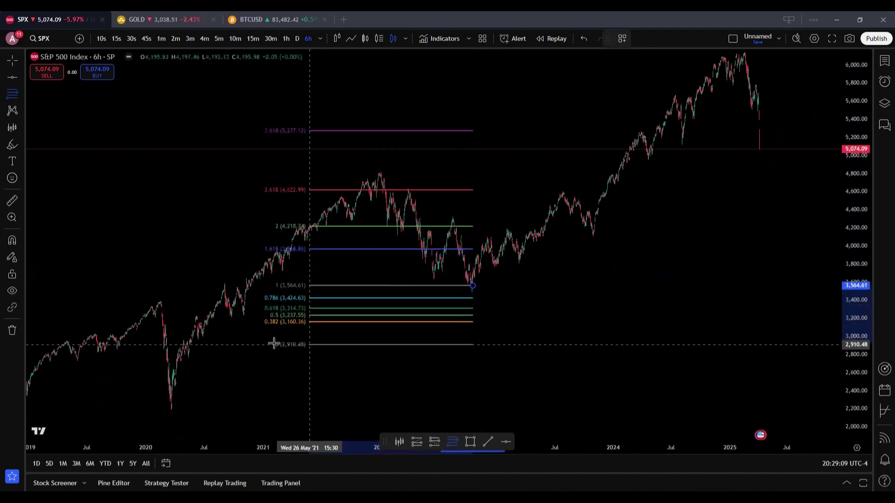
click(180, 361)
click(685, 247)
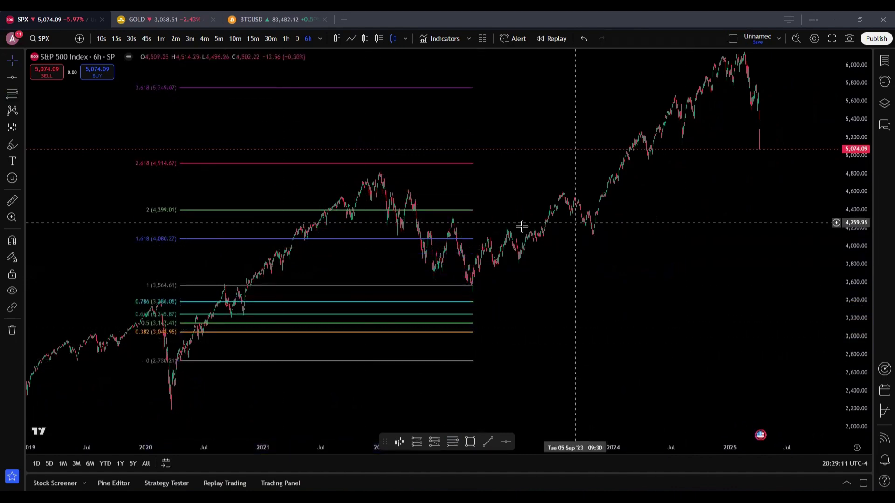
Step: Cancel an unfinished second retracement and drag level 1 up to the 2022 high at 4,811.06
click(451, 442)
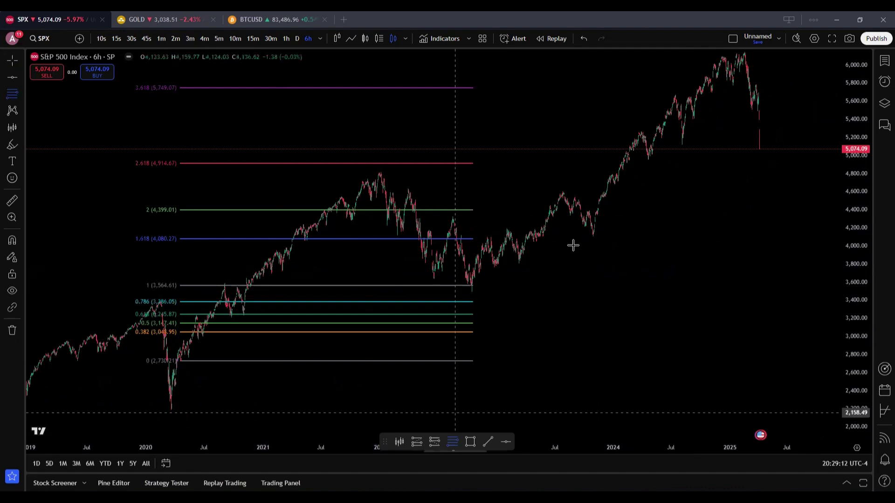
click(568, 215)
key(Escape)
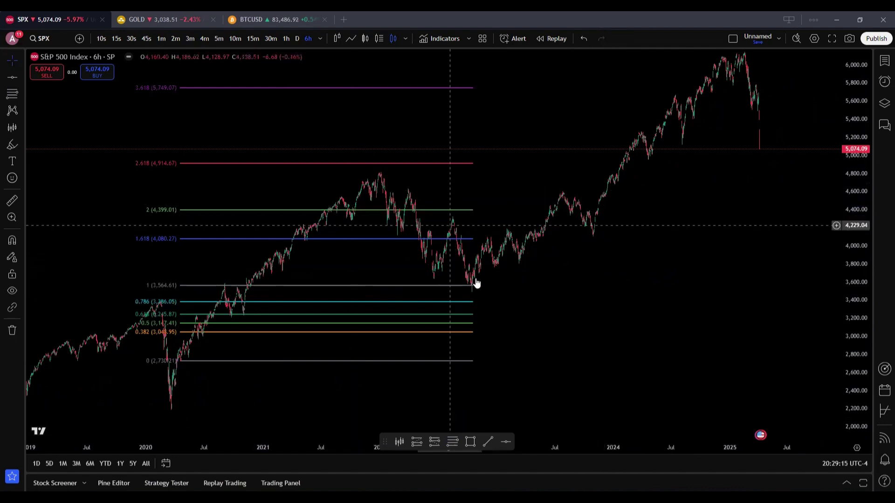
mouse_move(472, 285)
mouse_down()
mouse_move(532, 151)
mouse_move(803, 172)
mouse_up()
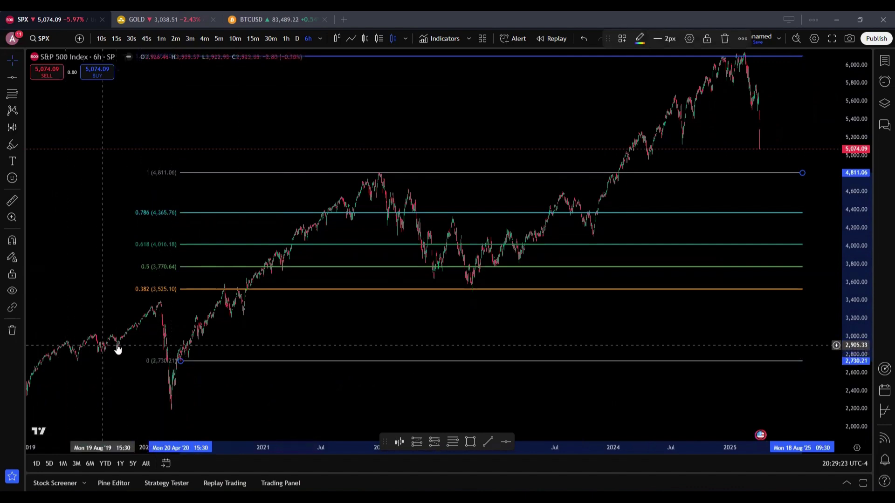
drag(463, 314, 346, 378)
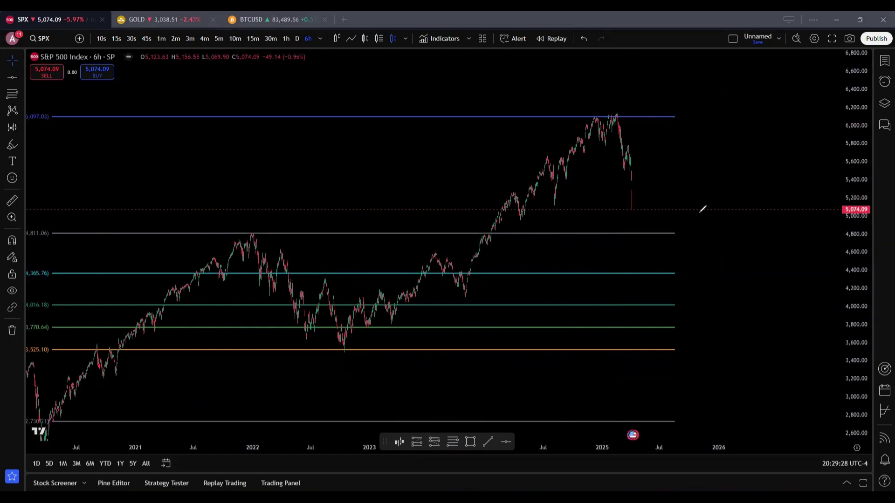
Step: Brush red loops around the 2022 decline and late-2023 dip, an arc to 6,097.03, and top scribbles
drag(699, 214, 243, 232)
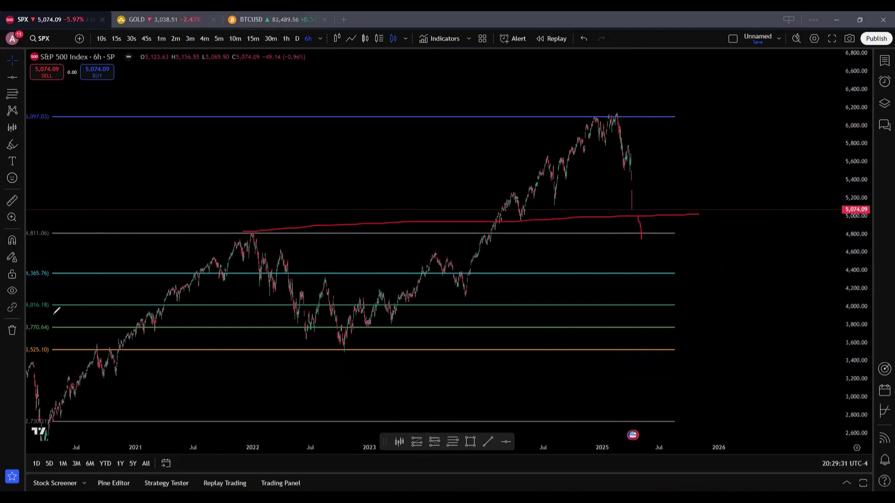
mouse_move(426, 243)
mouse_down()
mouse_move(431, 254)
mouse_move(433, 240)
mouse_up()
mouse_move(312, 257)
mouse_down()
mouse_move(235, 234)
mouse_move(355, 322)
mouse_up()
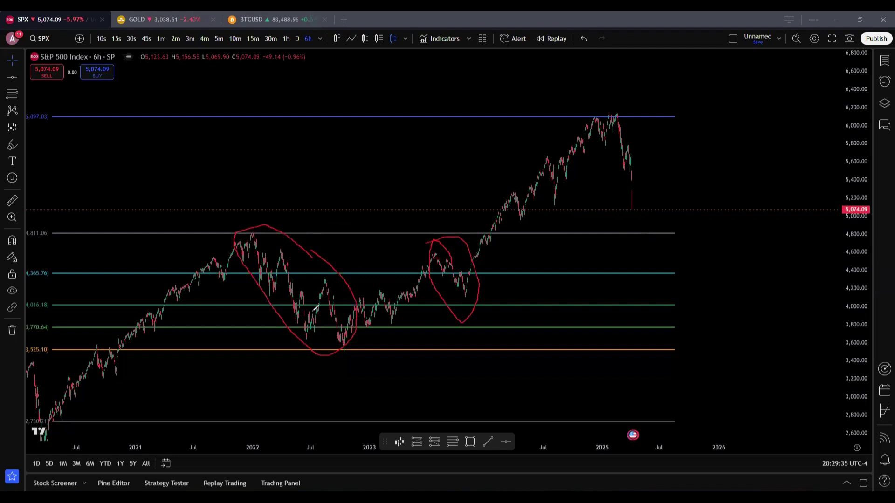
mouse_move(238, 240)
mouse_down()
mouse_move(296, 296)
mouse_move(295, 323)
mouse_up()
mouse_move(433, 254)
mouse_down()
mouse_move(450, 259)
mouse_move(466, 291)
mouse_up()
mouse_move(66, 414)
mouse_down()
mouse_move(249, 269)
mouse_move(489, 198)
mouse_move(667, 186)
mouse_up()
mouse_move(565, 116)
mouse_down()
mouse_move(695, 116)
mouse_move(635, 74)
mouse_move(657, 70)
mouse_move(603, 78)
mouse_move(617, 114)
mouse_up()
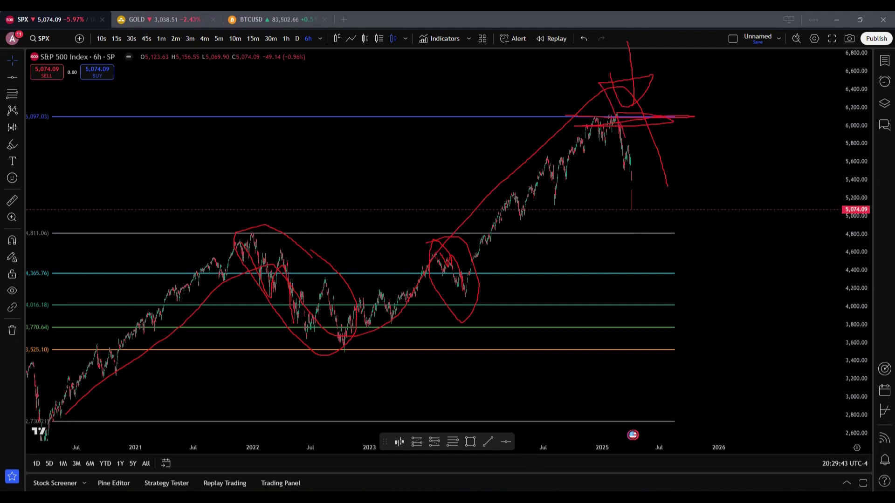
Step: Remove the red notes and 2,730.21–4,811.06 Fibonacci retracement from the SPX chart, then recentre it
right_click(644, 161)
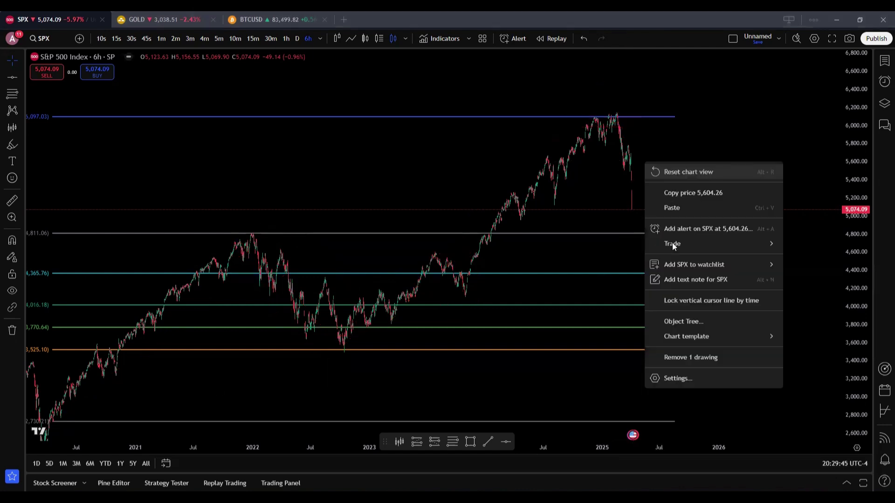
click(682, 353)
drag(578, 202, 621, 198)
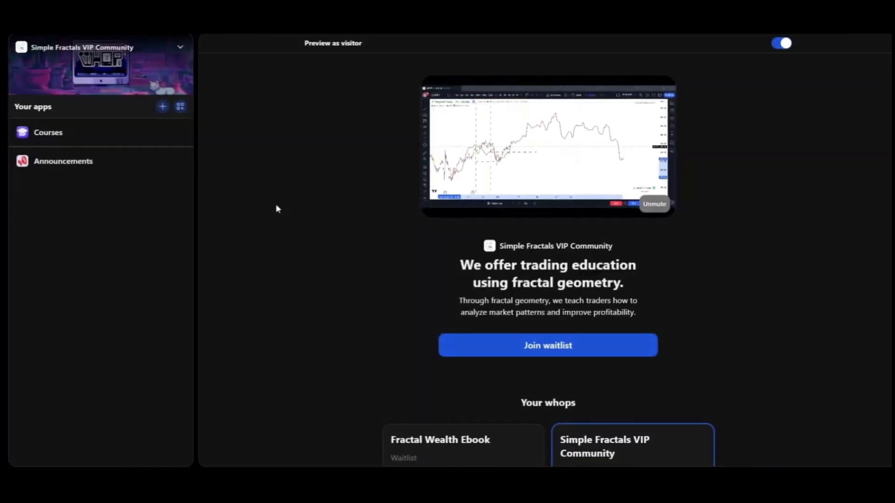
Step: Scroll through the Simple Fractals VIP Community page's reviews, about and pricing sections
scroll(278, 208, down, 2)
scroll(278, 208, down, 7)
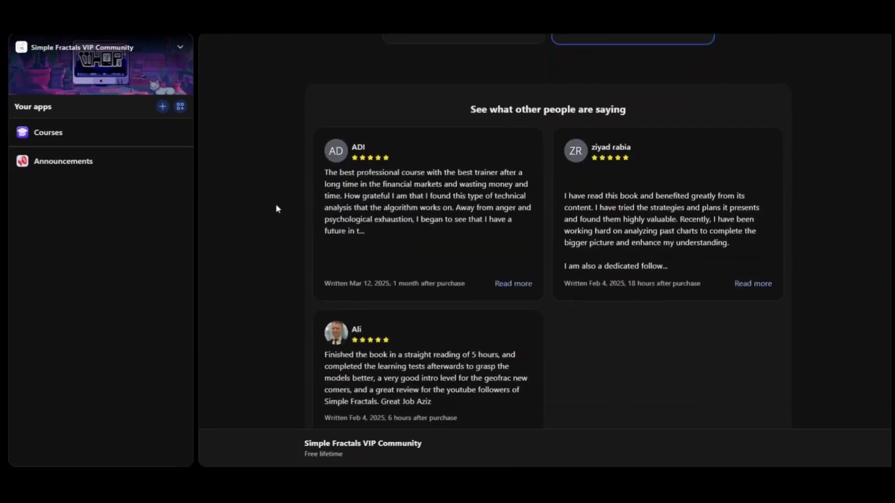
scroll(276, 208, down, 7)
scroll(277, 208, down, 10)
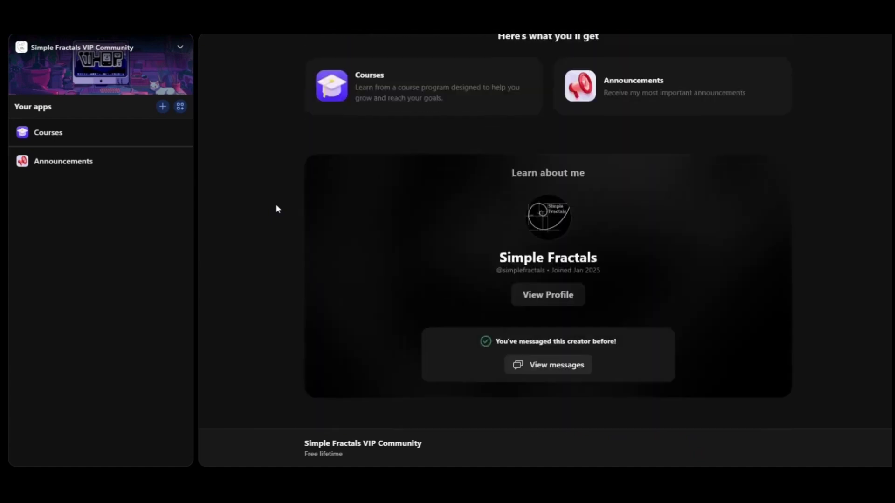
scroll(277, 208, down, 6)
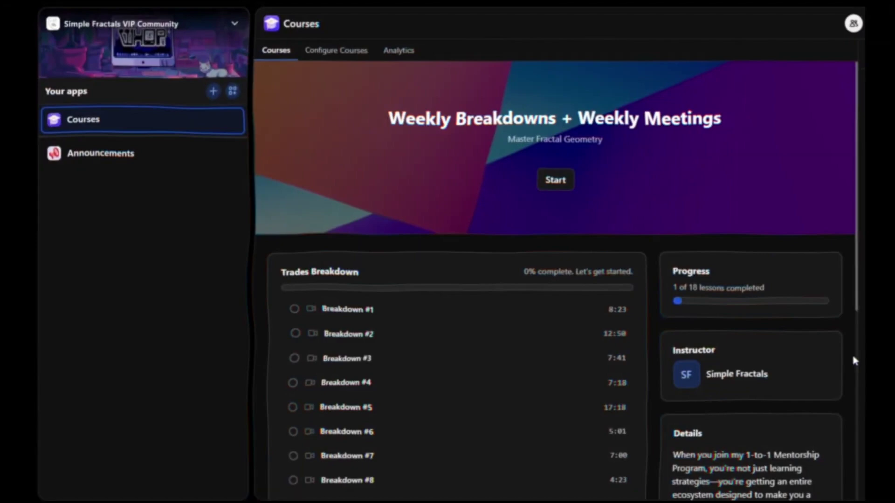
Step: Scroll to the Weekly Meetings section and open the Weekly Meeting #3 lesson video
scroll(854, 360, down, 3)
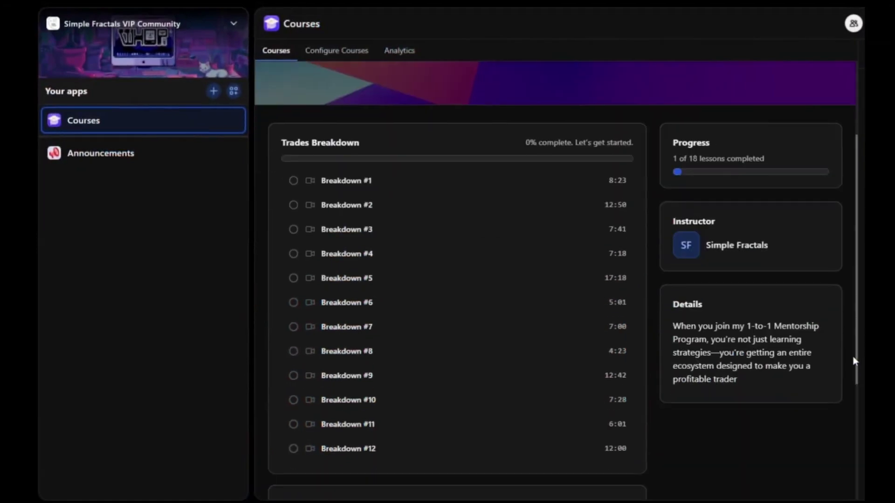
scroll(854, 360, down, 5)
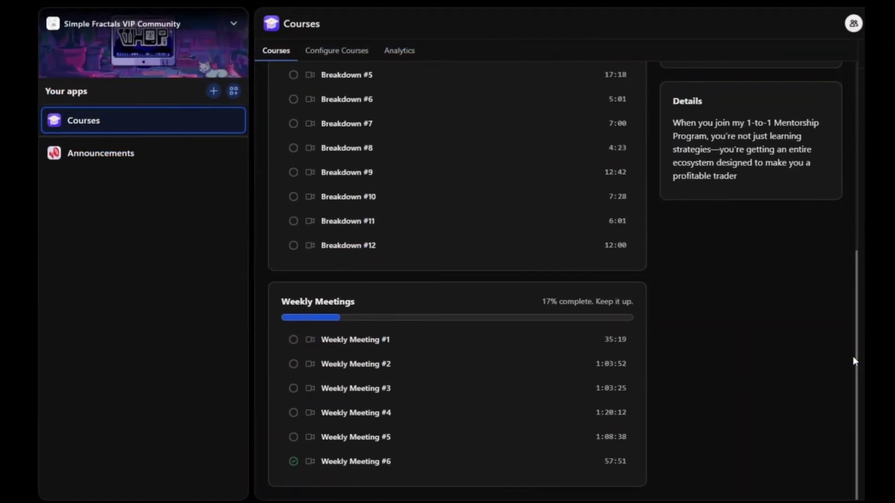
click(602, 397)
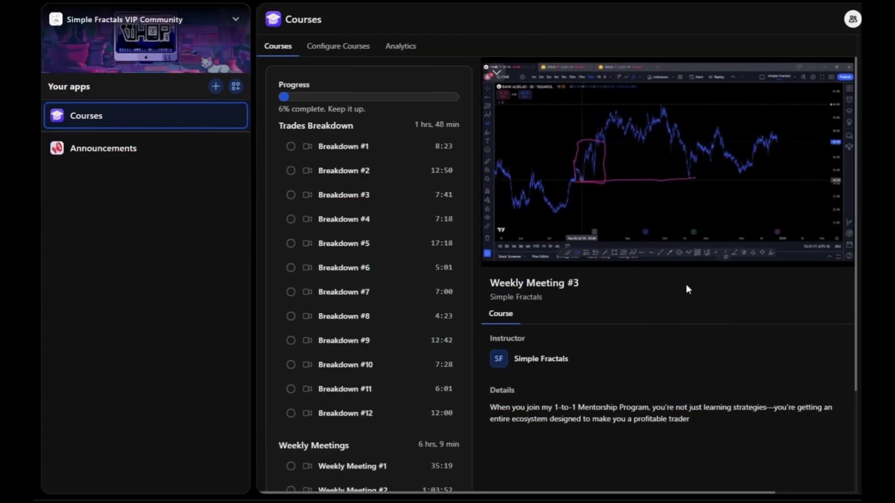